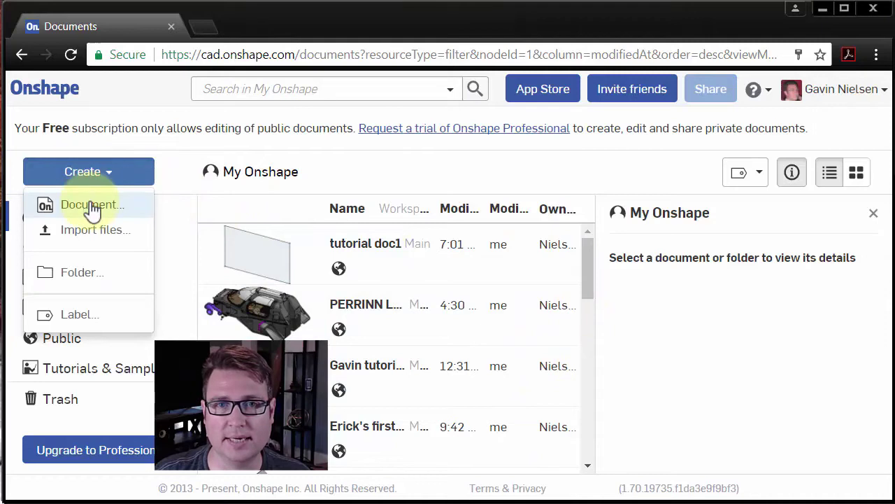
# Create a new public document named tutorial2
pyautogui.click(94, 203)
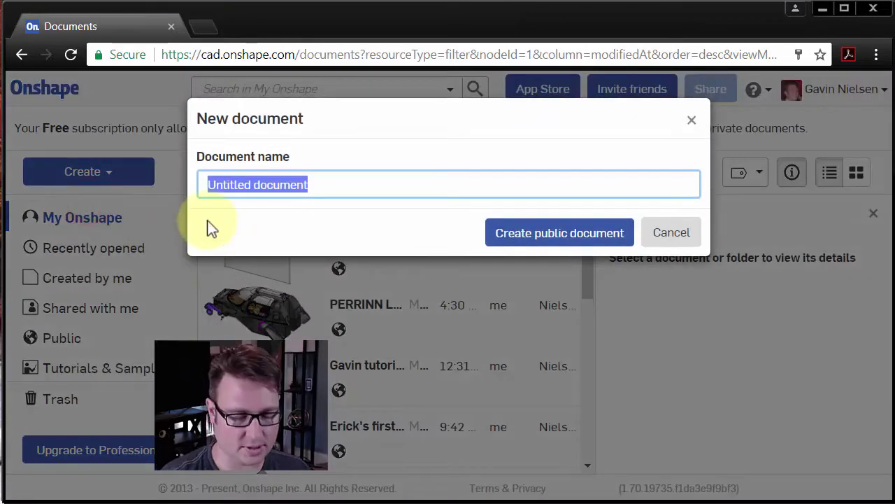
pyautogui.write('tutorial2')
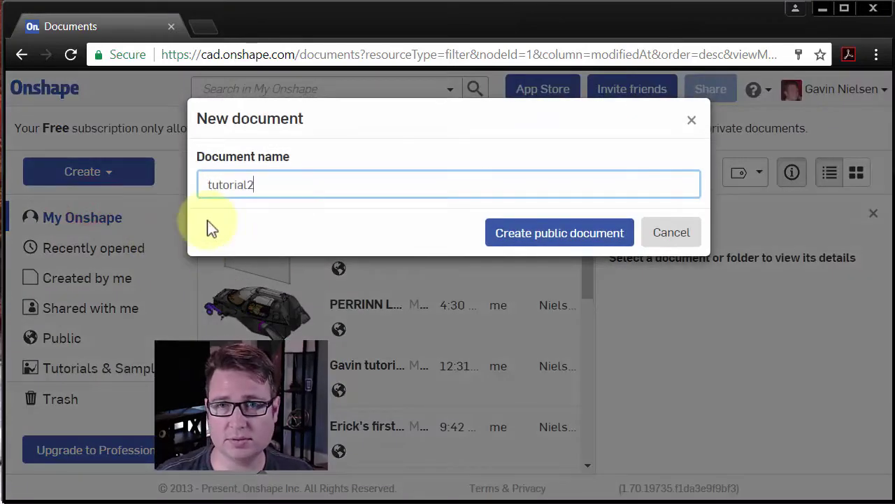
pyautogui.click(564, 233)
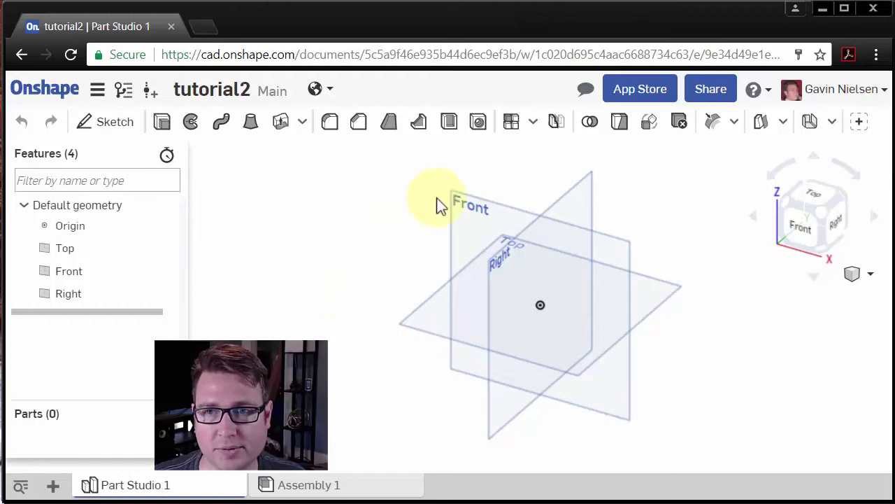
# Start a sketch on the Front plane and orient the view normal to the sketch plane
pyautogui.click(468, 197)
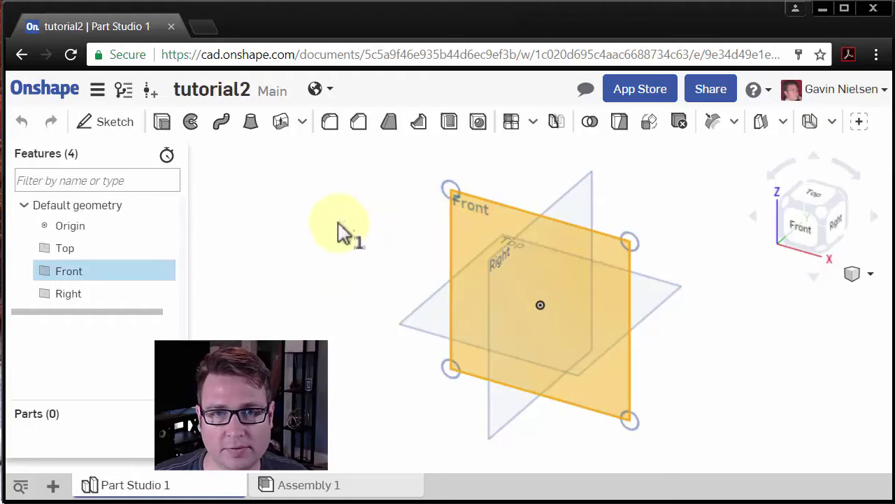
pyautogui.click(130, 132)
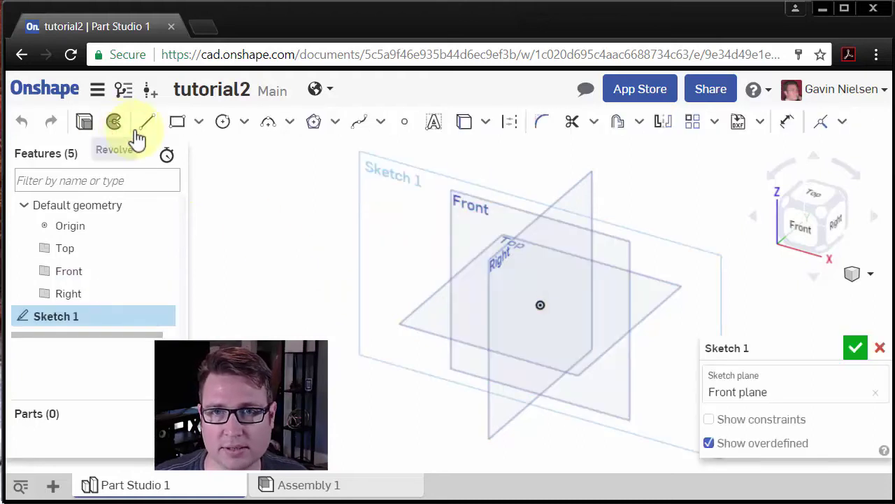
pyautogui.rightClick(342, 272)
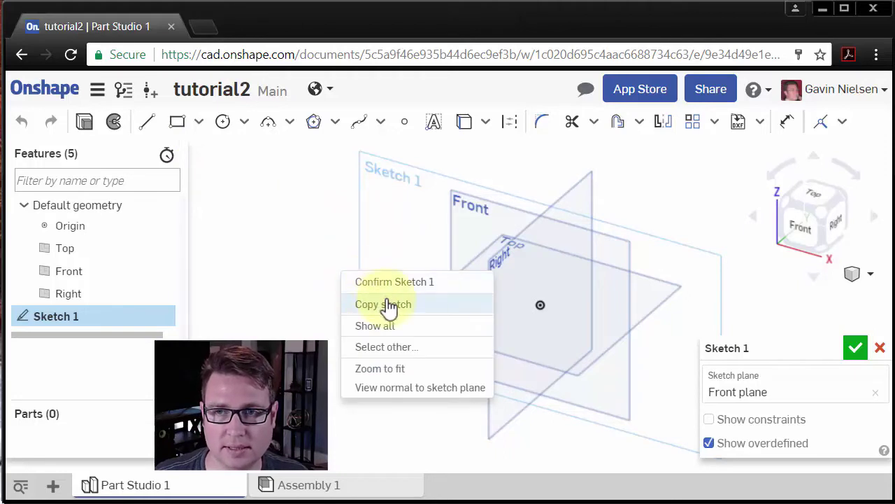
pyautogui.click(424, 386)
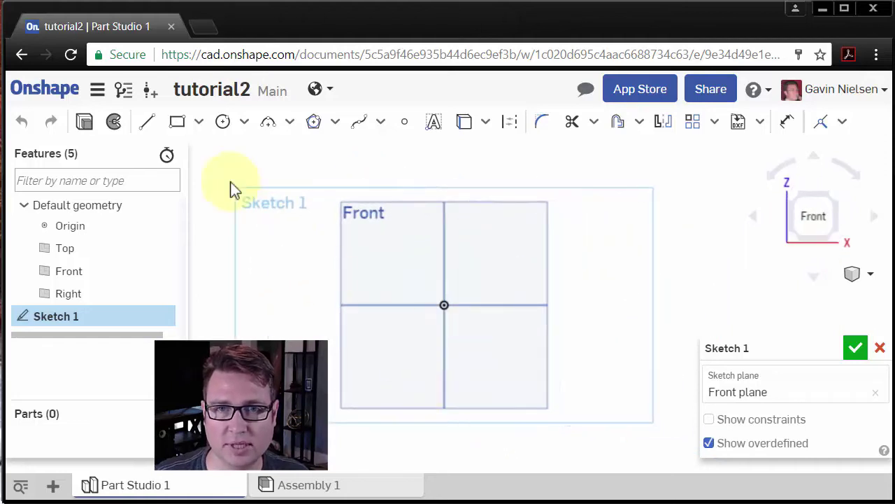
# Sketch a closed rectangle from four lines starting at the origin, about 3.9 in wide and 3.2 in tall
pyautogui.click(147, 124)
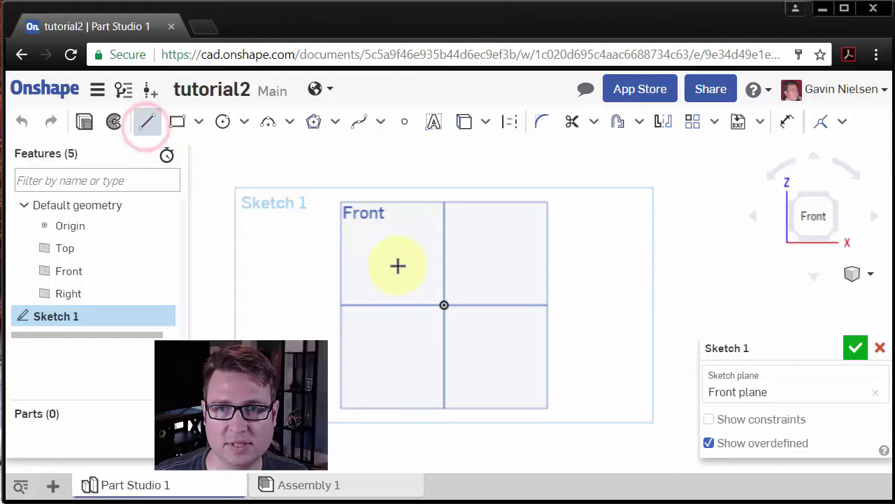
pyautogui.click(442, 304)
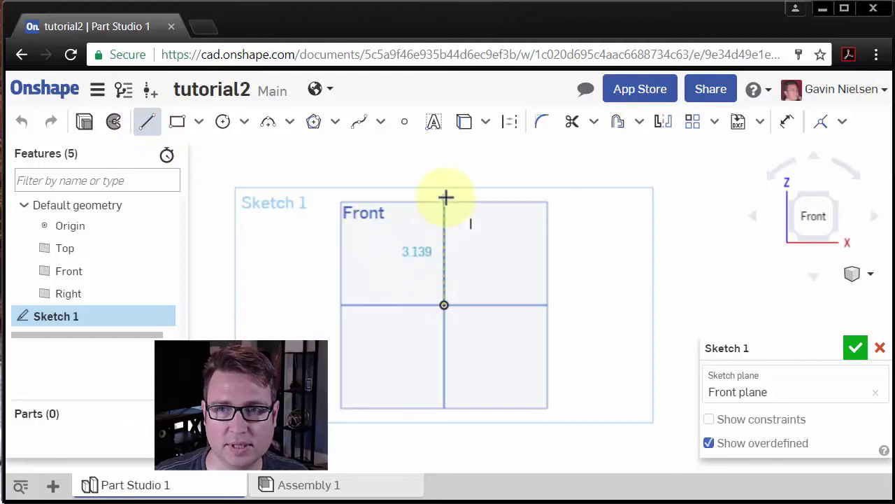
pyautogui.click(444, 194)
pyautogui.click(577, 195)
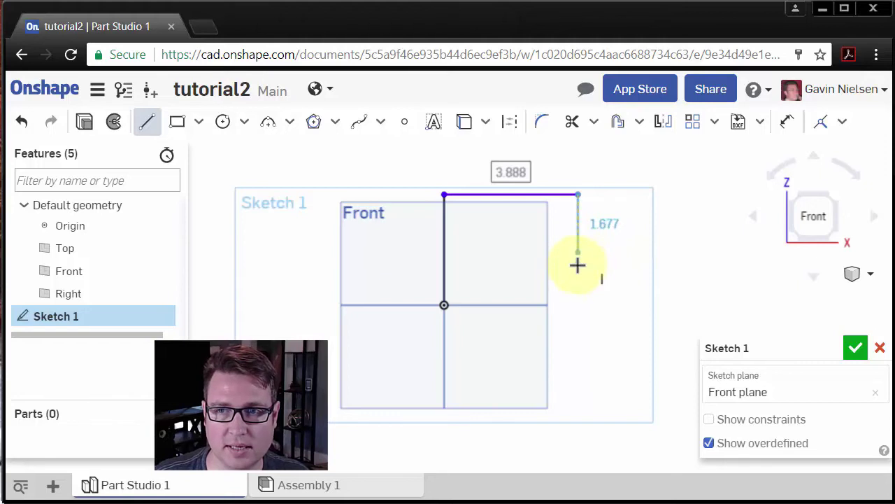
pyautogui.click(578, 303)
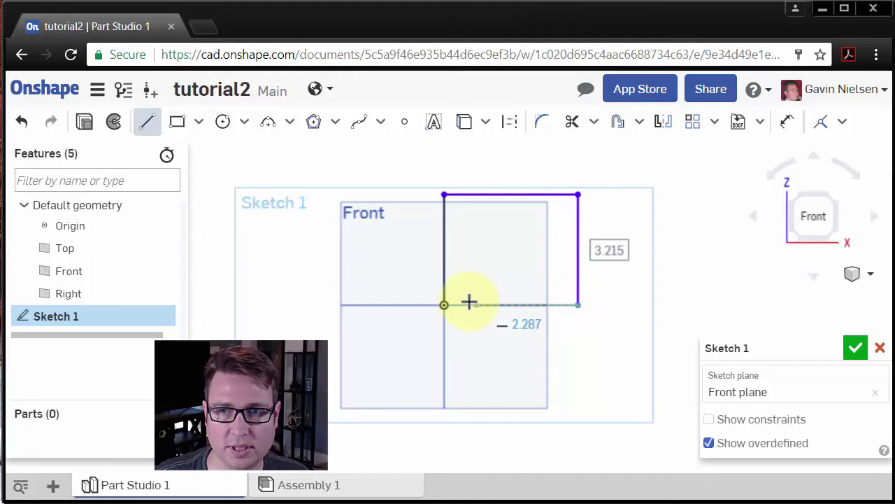
pyautogui.click(447, 304)
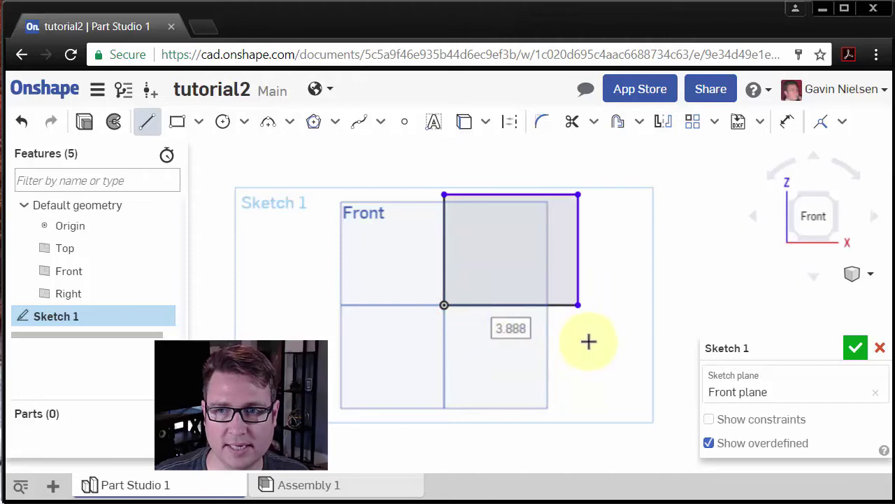
pyautogui.press('Escape')
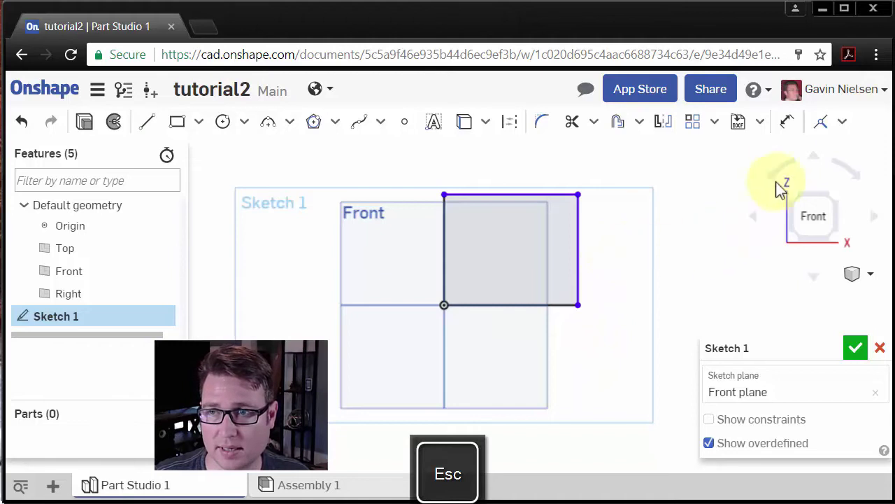
# Dimension the rectangle's vertical edge through the origin to a height of 3 in
pyautogui.click(788, 126)
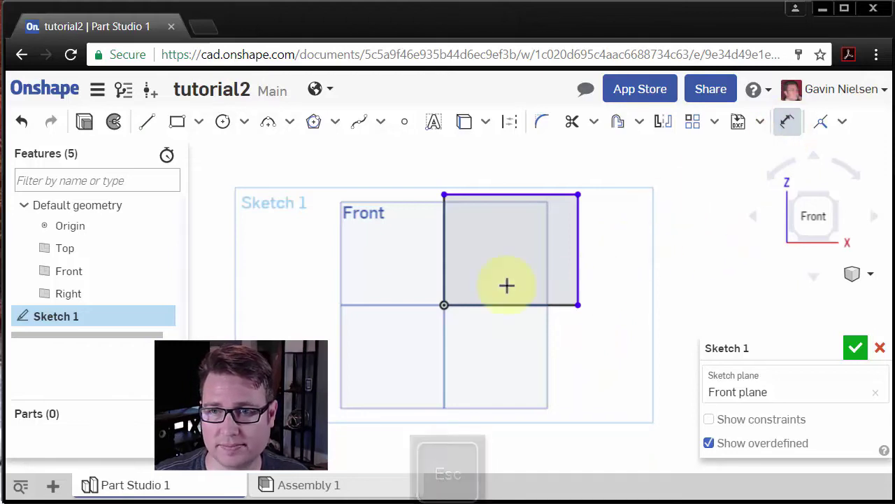
pyautogui.click(445, 255)
pyautogui.click(389, 254)
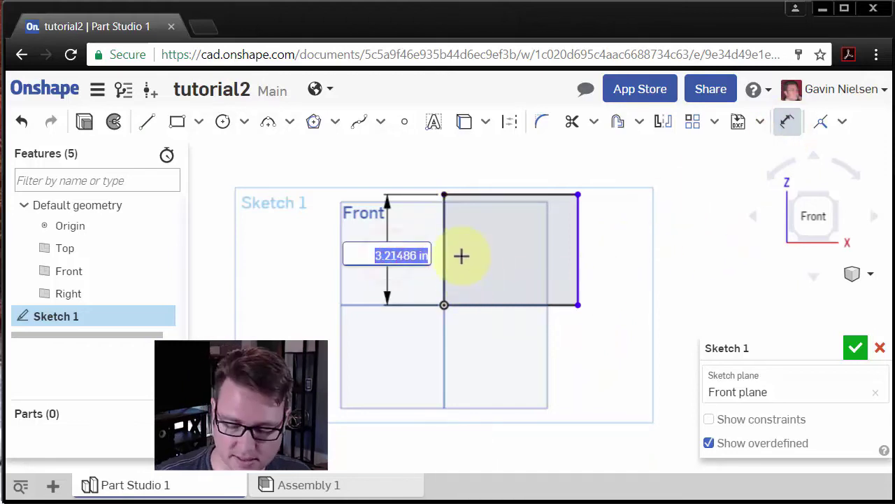
pyautogui.write('33')
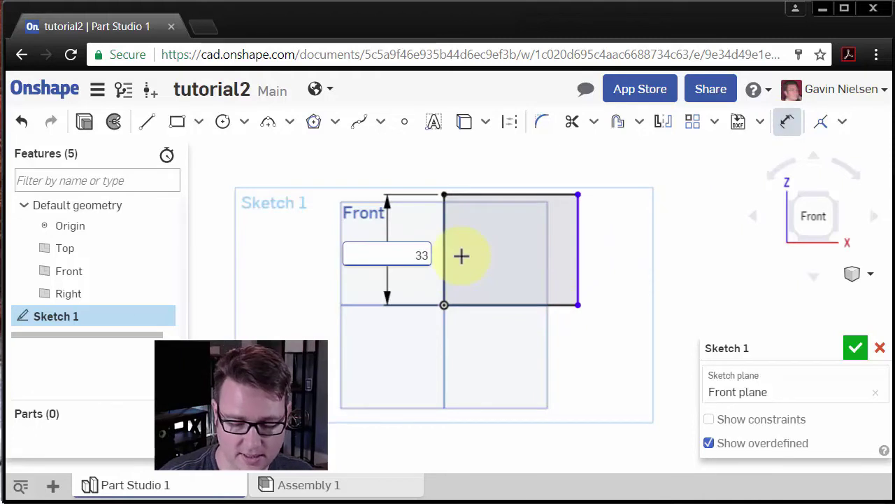
pyautogui.press('BackSpace')
pyautogui.press('Return')
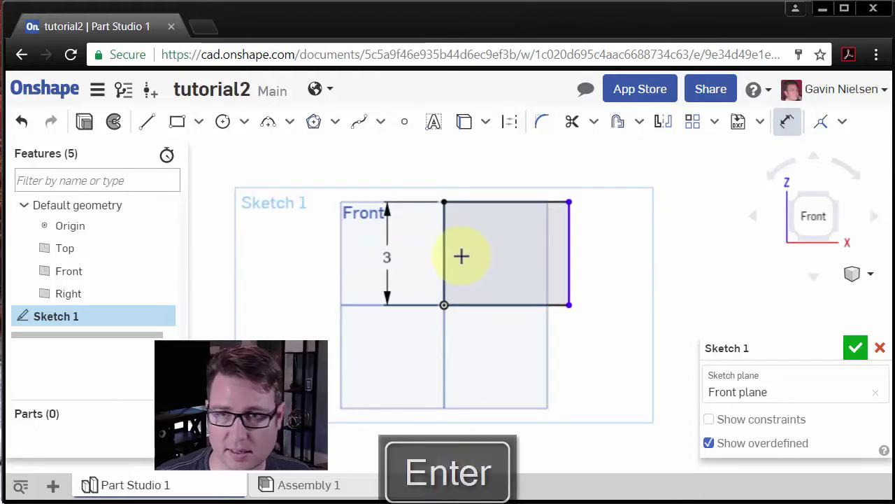
# Dimension the rectangle's lower edge to a width of 2 in and exit the Dimension tool
pyautogui.click(477, 305)
pyautogui.click(480, 340)
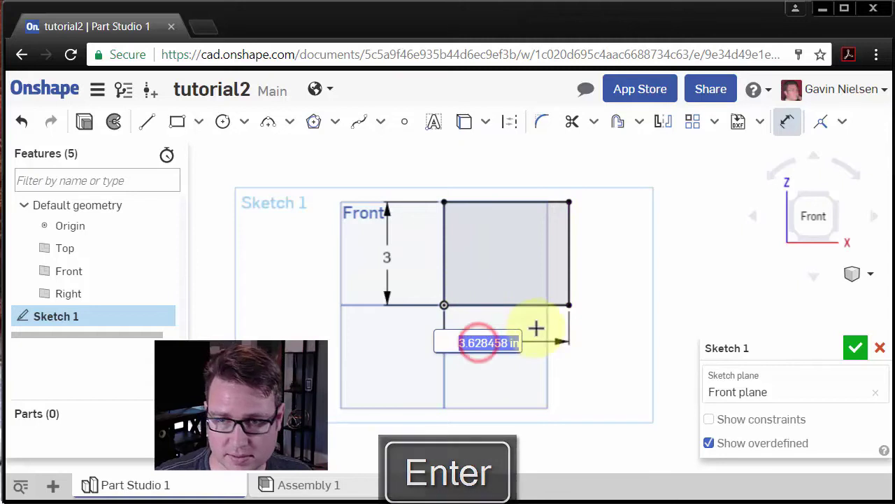
pyautogui.write('2')
pyautogui.press('Return')
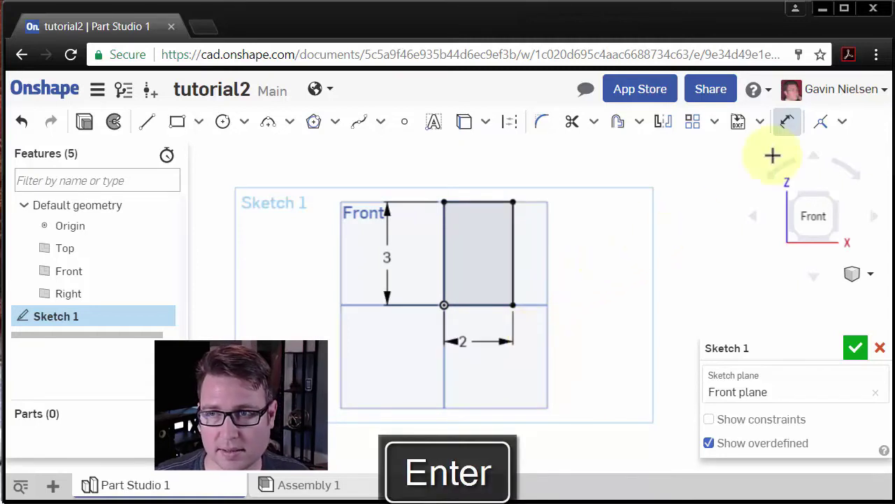
pyautogui.click(788, 122)
pyautogui.click(616, 323)
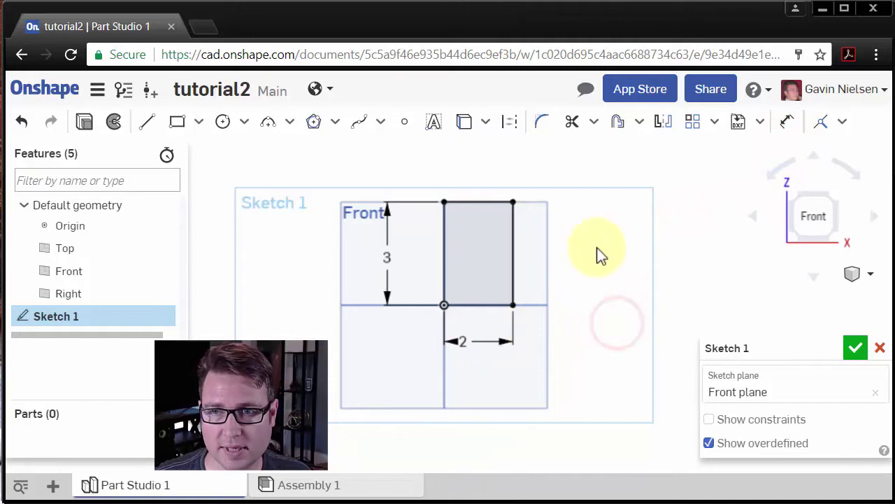
# Extrude the rectangle as a new solid toward the front with a Blind depth of 6 in
pyautogui.moveTo(605, 225)
pyautogui.mouseDown(button='right')
pyautogui.moveTo(592, 258)
pyautogui.moveTo(603, 223)
pyautogui.moveTo(568, 249)
pyautogui.moveTo(569, 277)
pyautogui.moveTo(542, 253)
pyautogui.moveTo(558, 253)
pyautogui.mouseUp(button='right')
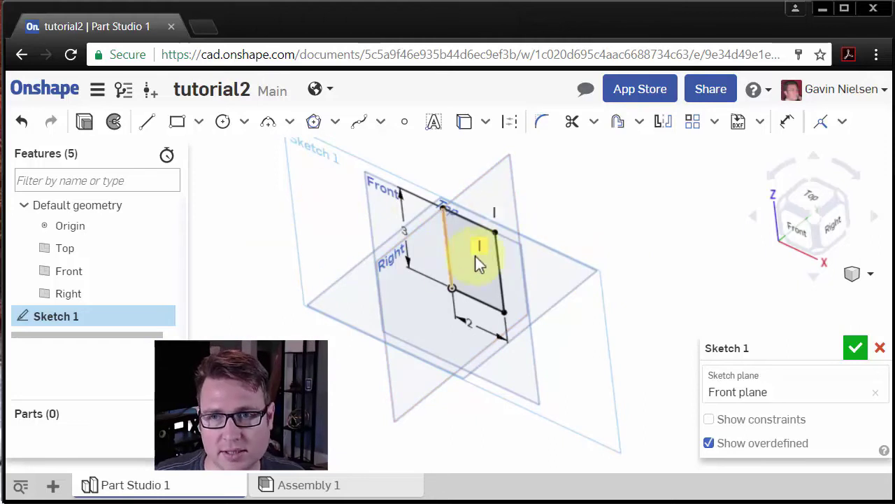
pyautogui.click(86, 125)
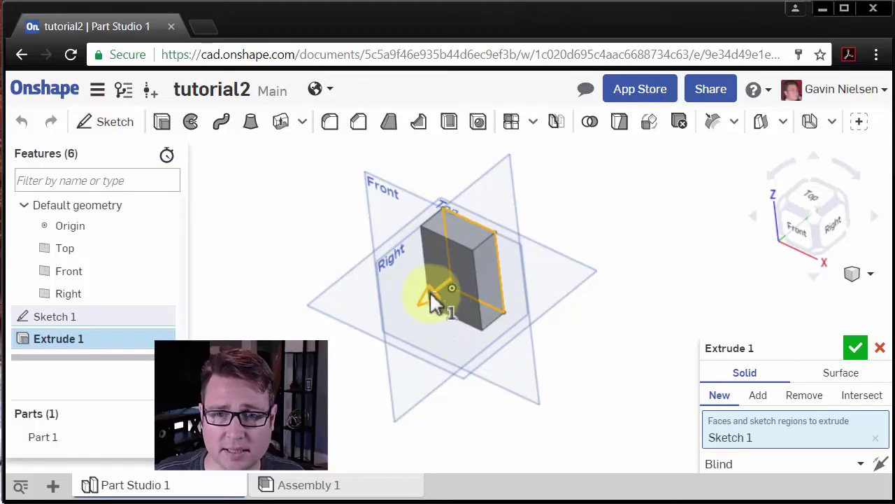
pyautogui.moveTo(435, 290); pyautogui.dragTo(368, 333)
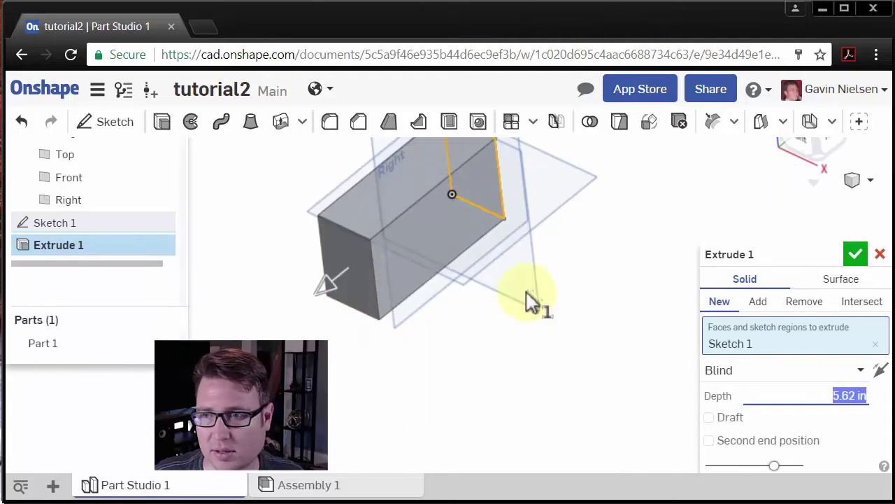
pyautogui.click(829, 396)
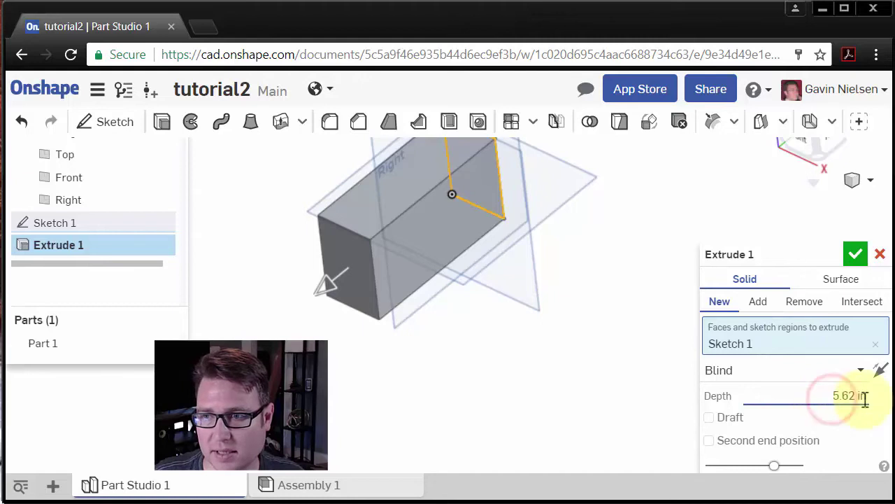
pyautogui.doubleClick(865, 396)
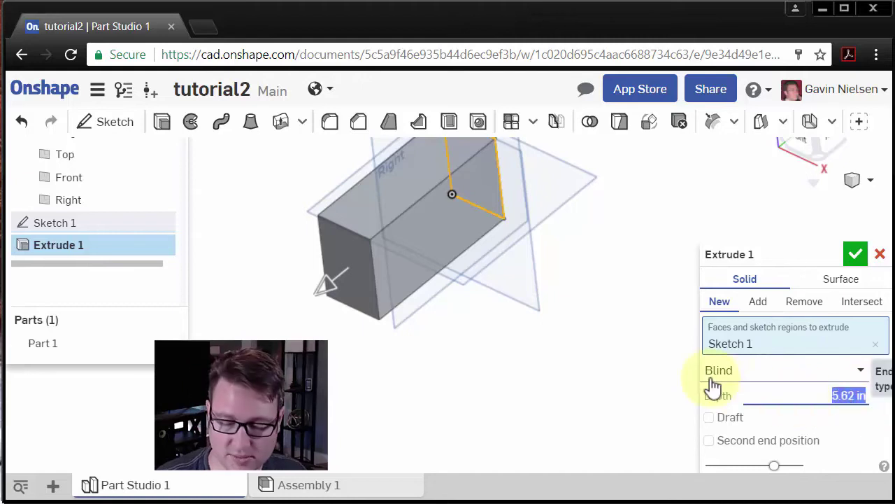
pyautogui.write('6')
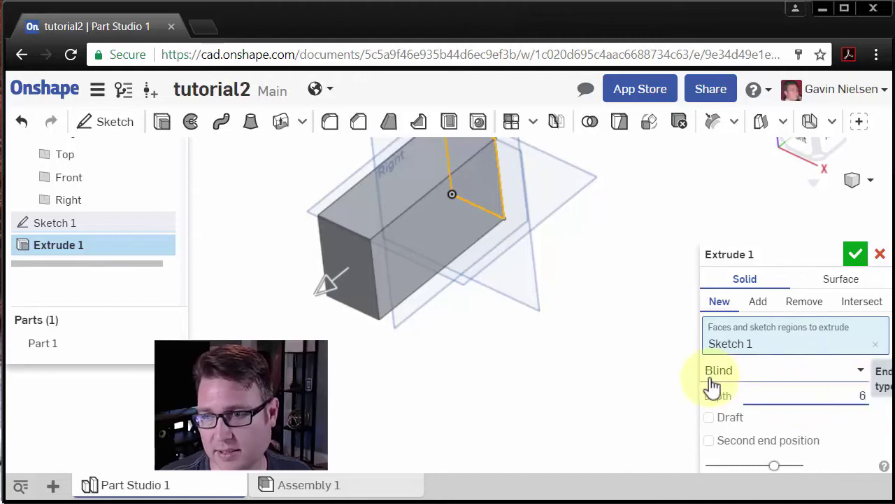
pyautogui.press('Return')
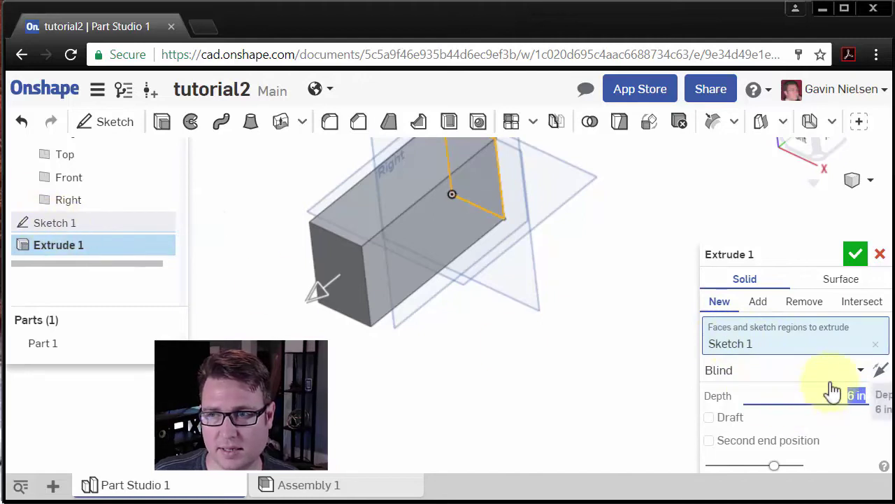
# Review the extrude's end types, keeping Blind, and try the opposite extrusion direction before switching it back
pyautogui.click(862, 375)
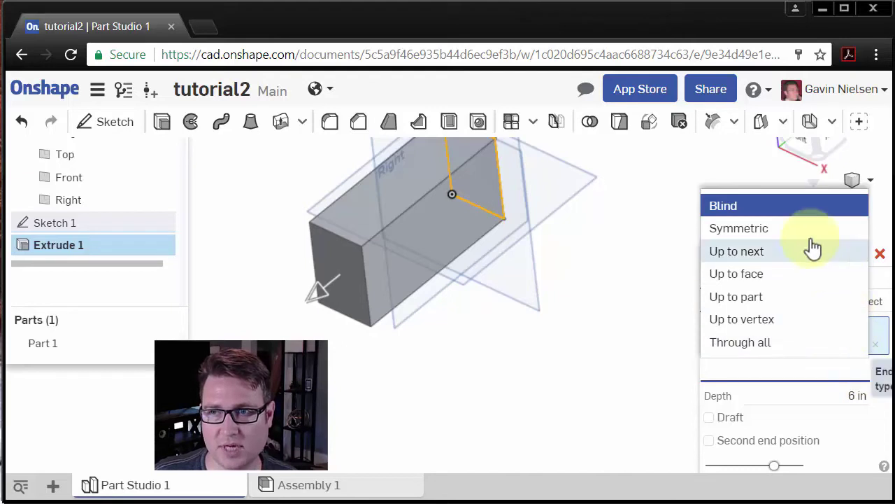
pyautogui.click(790, 208)
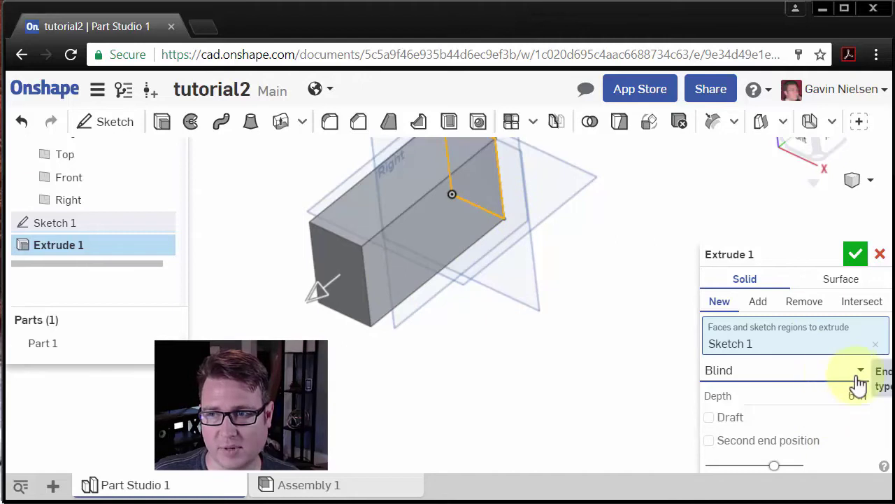
pyautogui.moveTo(505, 253); pyautogui.dragTo(506, 281, button='middle')
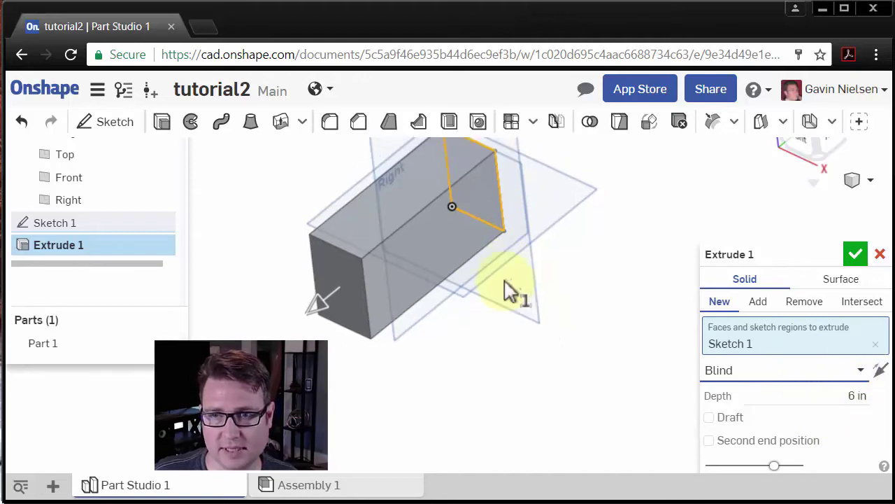
pyautogui.moveTo(510, 292); pyautogui.dragTo(503, 274, button='right')
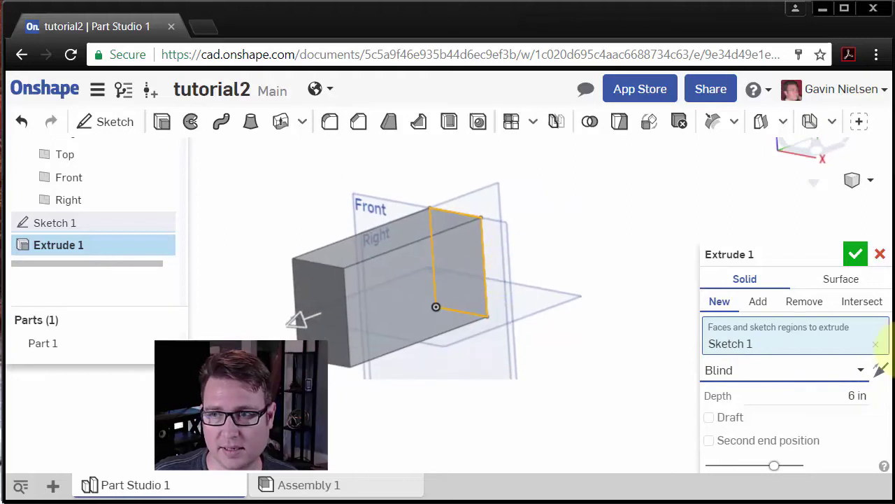
pyautogui.click(879, 376)
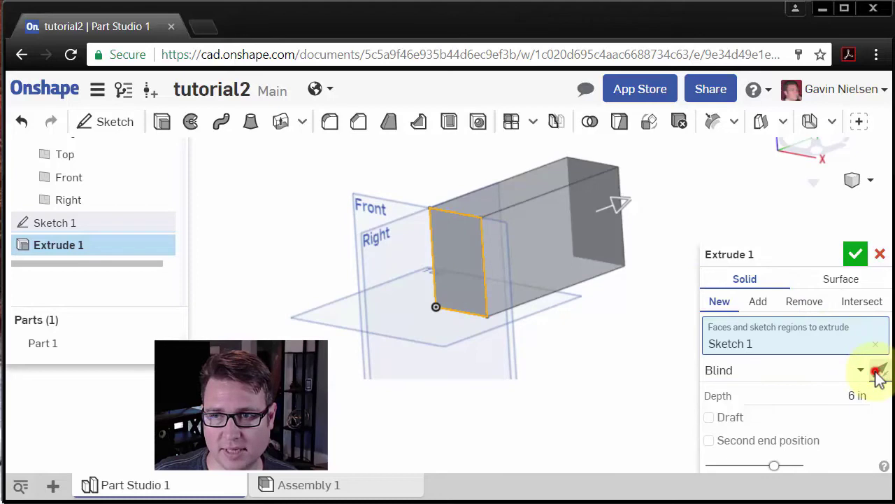
pyautogui.click(880, 376)
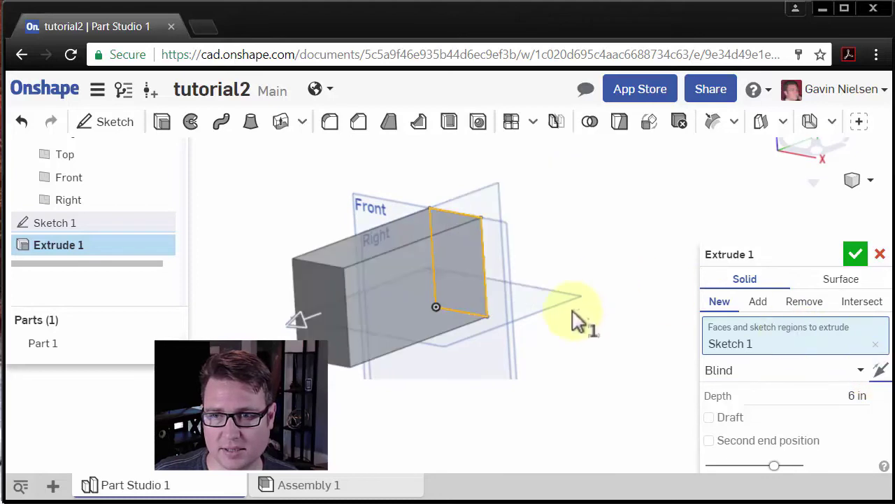
# Accept the extrude to finish the solid block
pyautogui.moveTo(578, 318); pyautogui.dragTo(583, 288, button='middle')
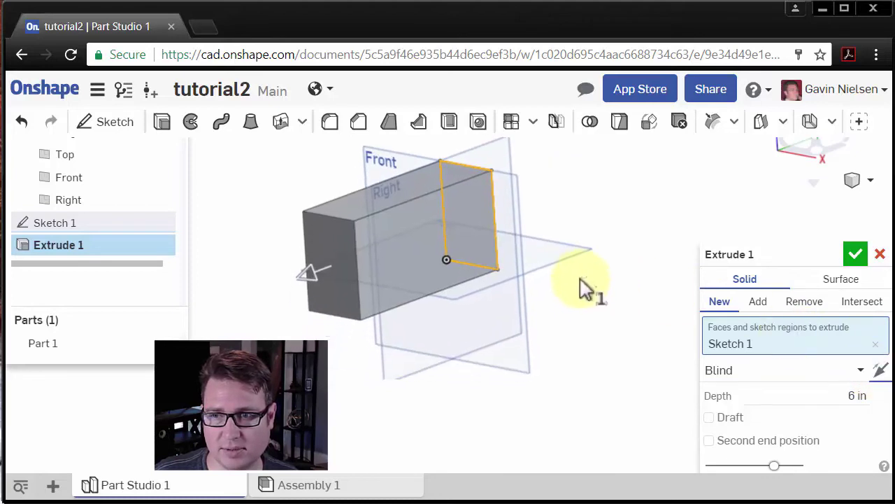
pyautogui.click(857, 254)
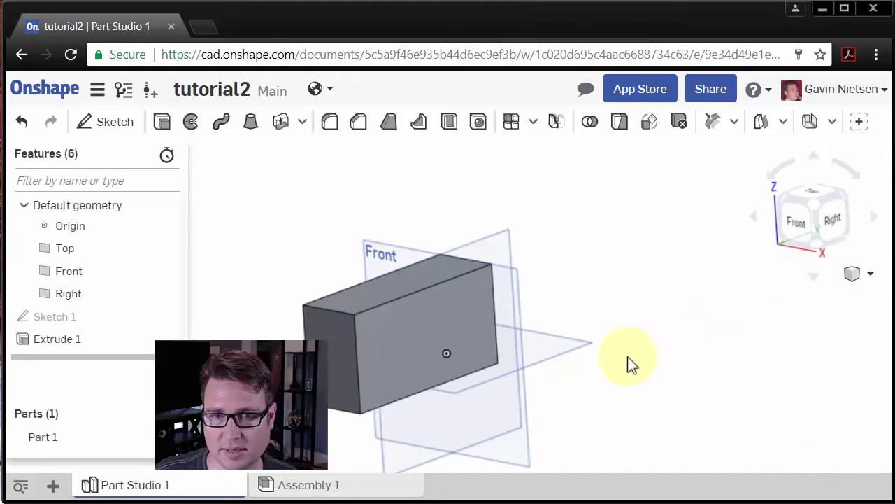
# Edit the block's base sketch, set the rectangle's width to 4 in, and accept the sketch
pyautogui.moveTo(618, 365); pyautogui.dragTo(666, 289, button='middle')
pyautogui.moveTo(667, 289)
pyautogui.mouseDown(button='right')
pyautogui.moveTo(678, 318)
pyautogui.moveTo(660, 296)
pyautogui.mouseUp(button='right')
pyautogui.moveTo(660, 296); pyautogui.dragTo(668, 316, button='middle')
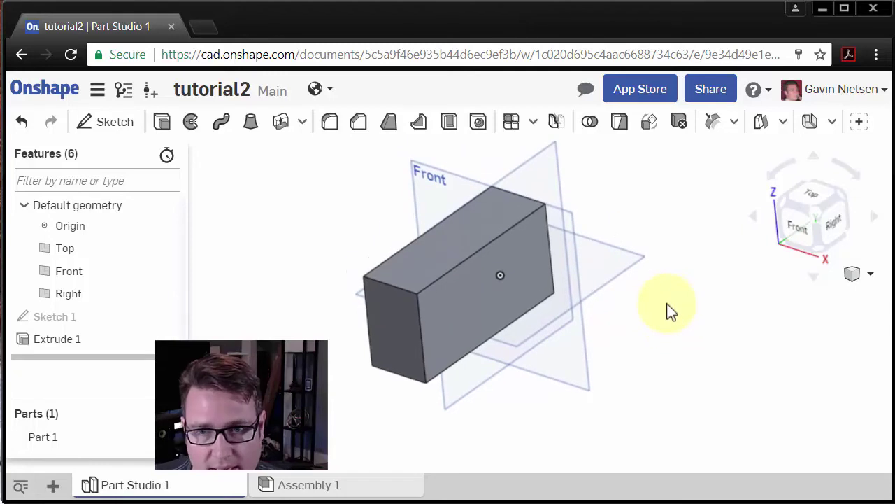
pyautogui.click(490, 223)
pyautogui.click(488, 222)
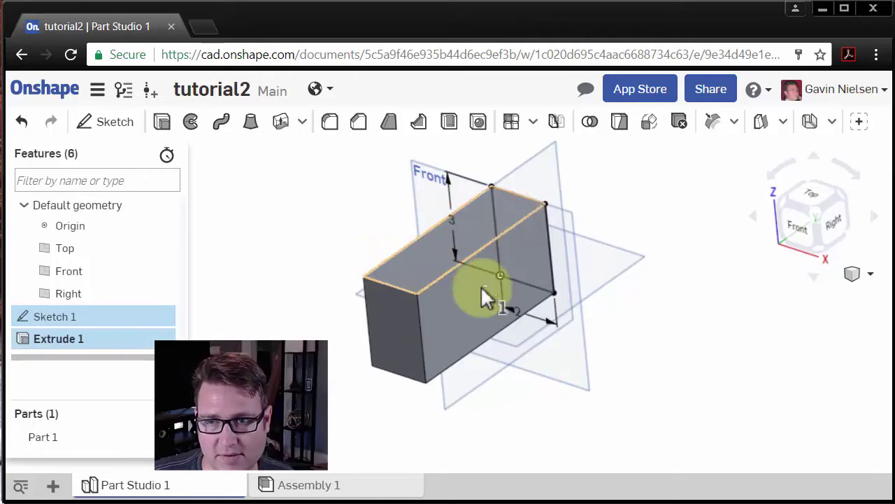
pyautogui.doubleClick(518, 313)
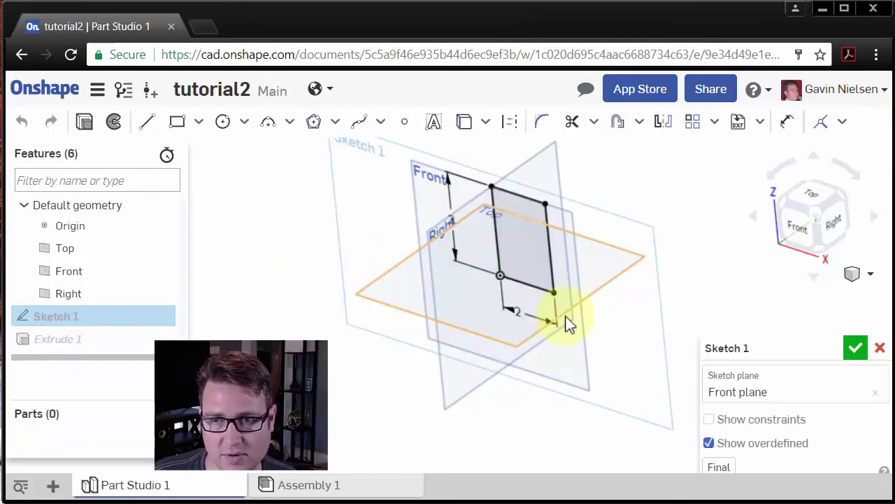
pyautogui.doubleClick(517, 312)
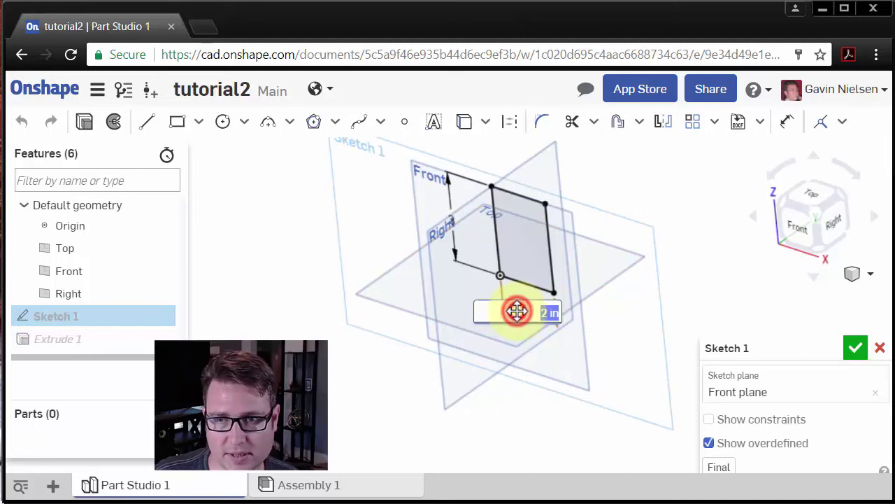
pyautogui.press('Return')
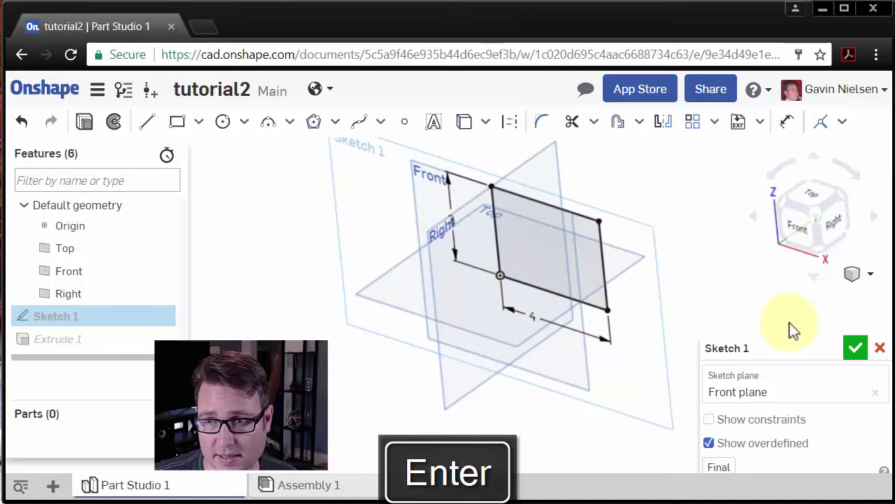
pyautogui.click(855, 348)
# Start a new sketch on the block's top face and view it normal to the sketch plane
pyautogui.moveTo(669, 325); pyautogui.dragTo(570, 379, button='right')
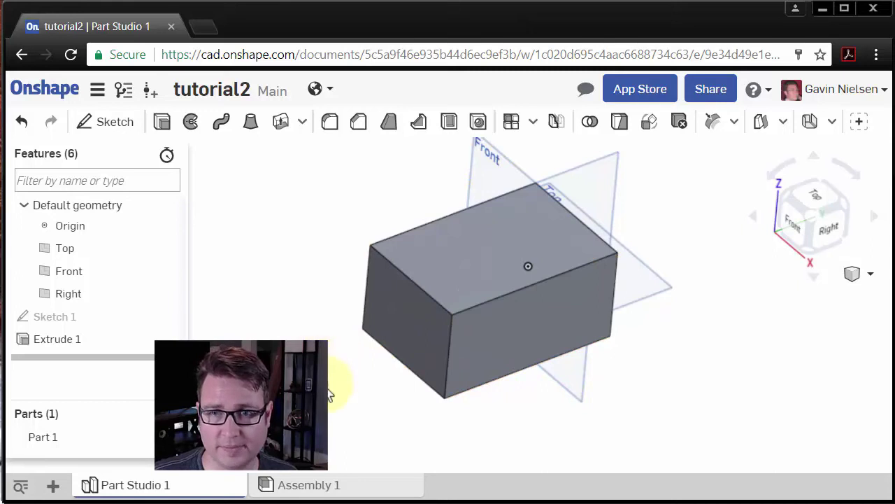
pyautogui.moveTo(329, 394); pyautogui.dragTo(316, 324, button='right')
pyautogui.moveTo(330, 347); pyautogui.dragTo(344, 383, button='right')
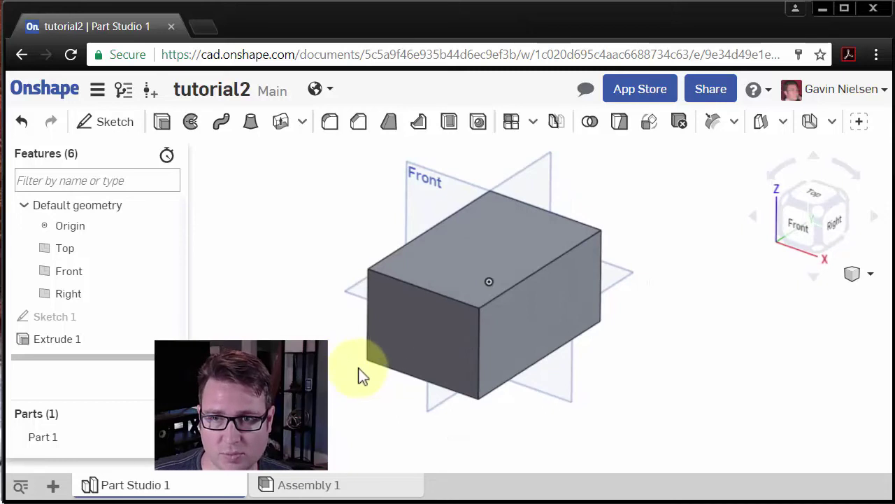
pyautogui.click(449, 263)
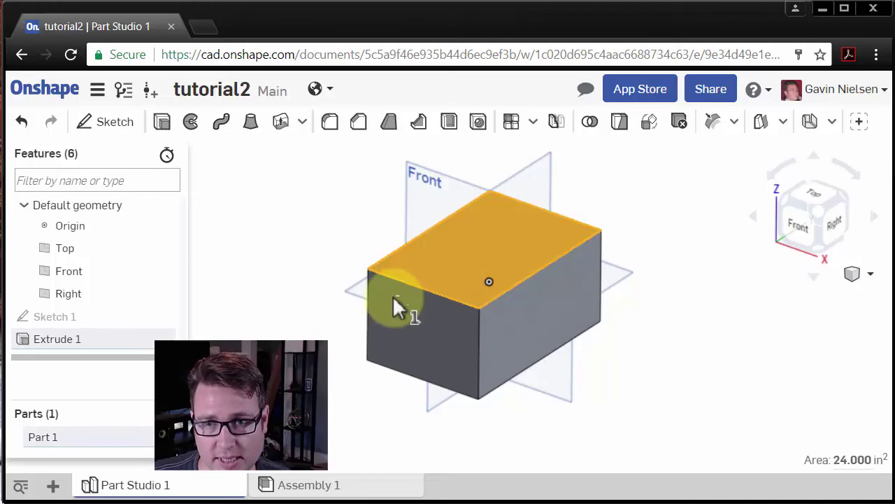
pyautogui.click(333, 339)
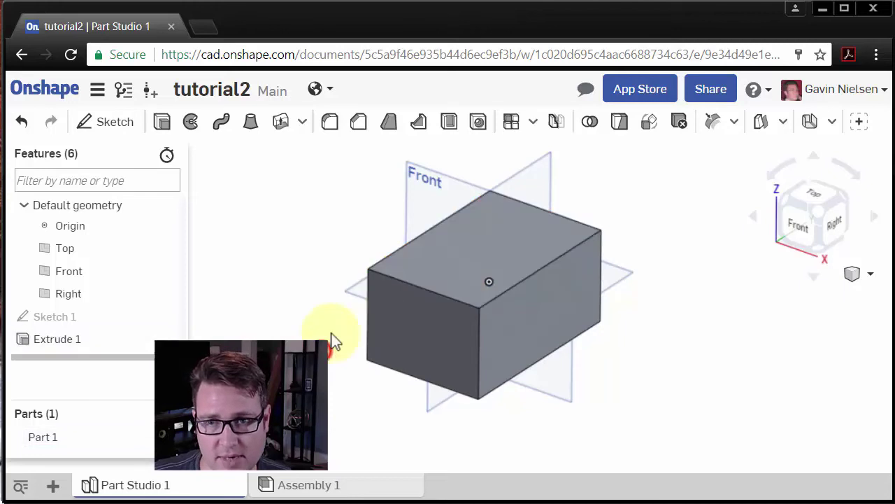
pyautogui.click(511, 242)
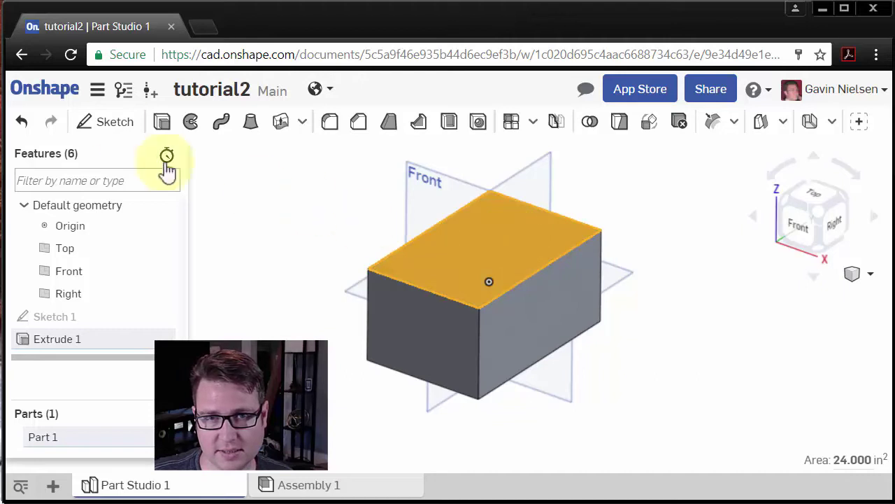
pyautogui.click(114, 122)
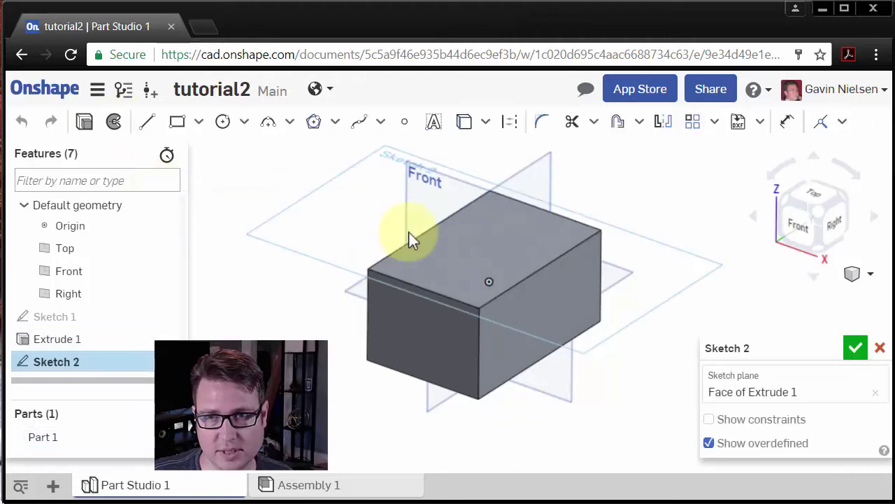
pyautogui.rightClick(299, 298)
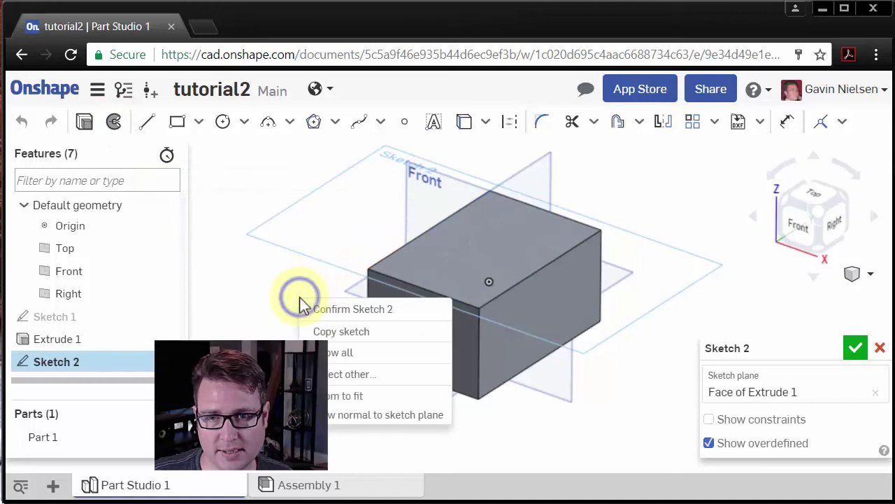
pyautogui.click(383, 414)
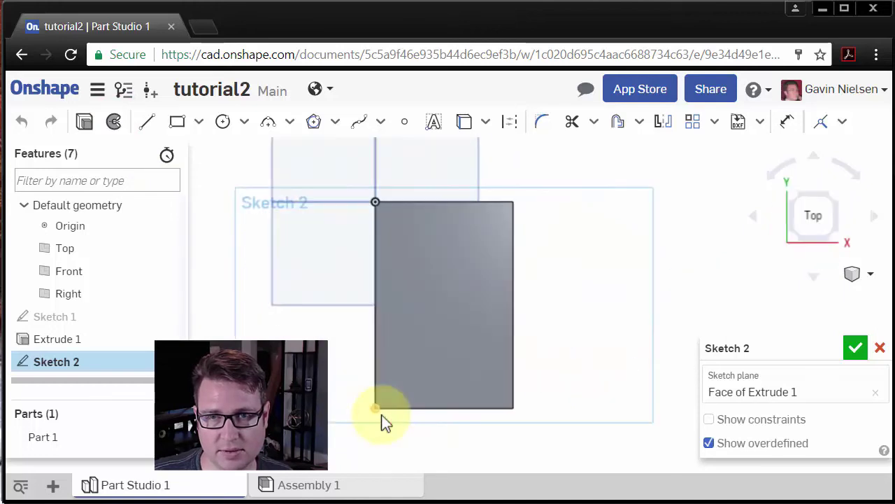
# Sketch a circle near the top face's front-left corner and dimension its diameter to 1.5 in
pyautogui.click(222, 123)
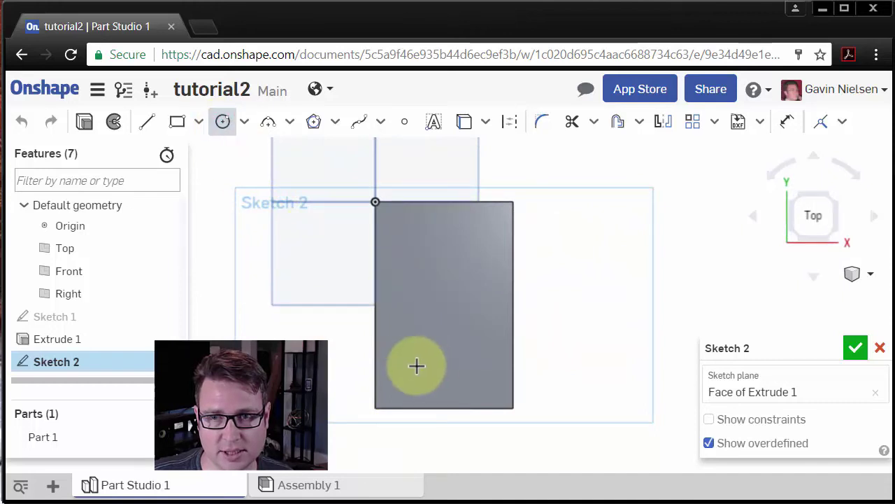
pyautogui.click(415, 364)
pyautogui.click(436, 354)
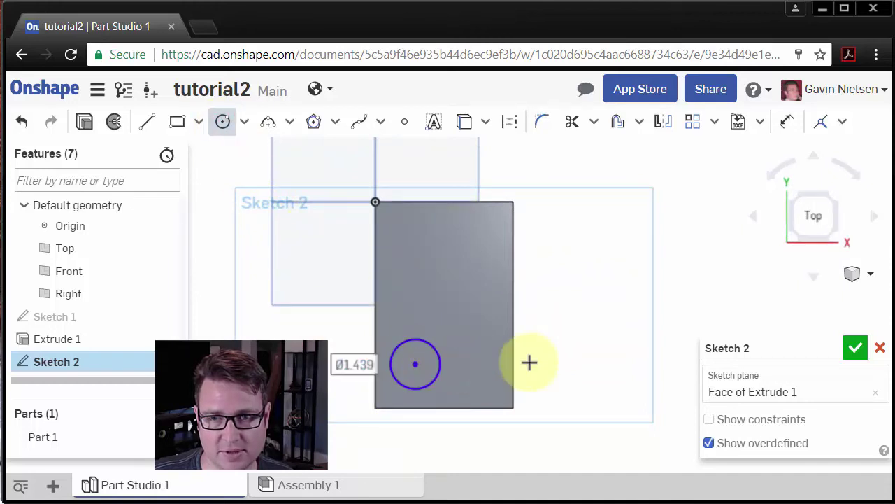
pyautogui.click(794, 123)
pyautogui.click(431, 383)
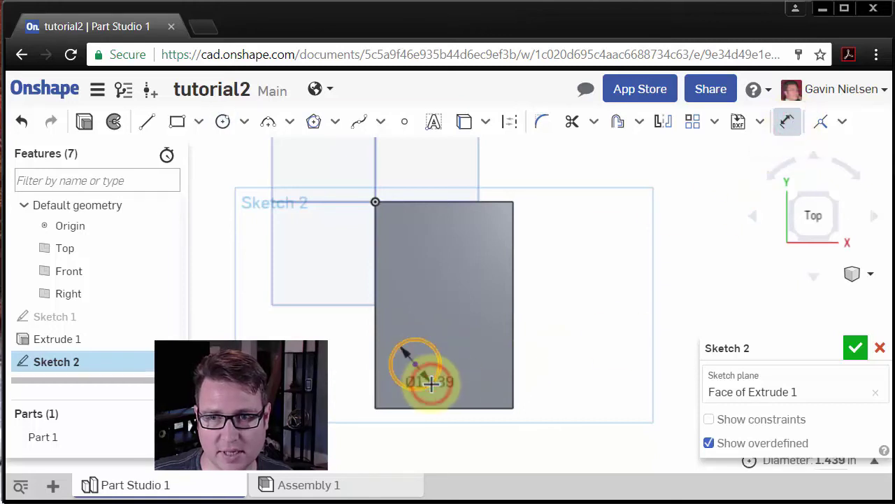
pyautogui.click(455, 316)
pyautogui.write('1.5')
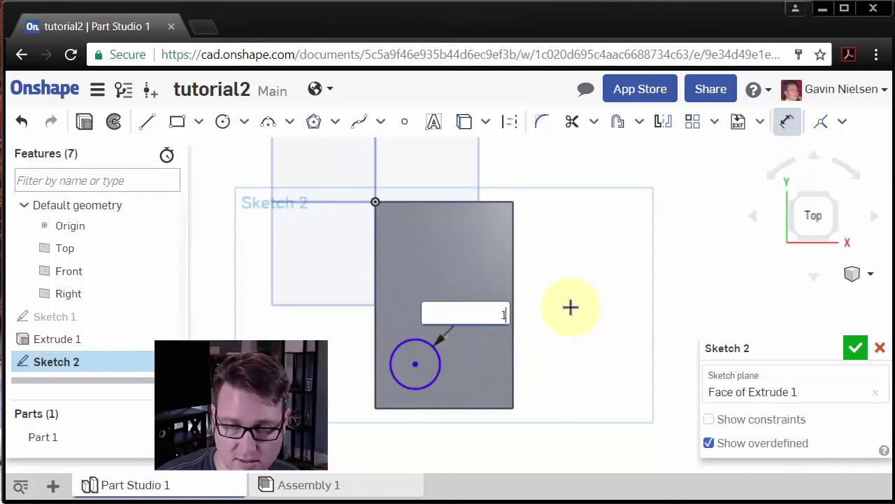
pyautogui.press('Return')
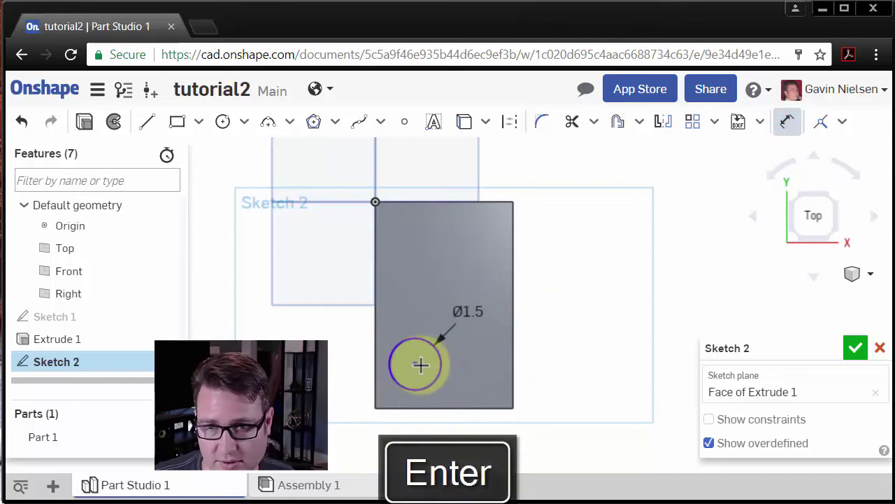
# Dimension the circle's center 1 in from the face's front edge and 1 in from its left edge, and exit the Dimension tool
pyautogui.click(433, 410)
pyautogui.click(449, 436)
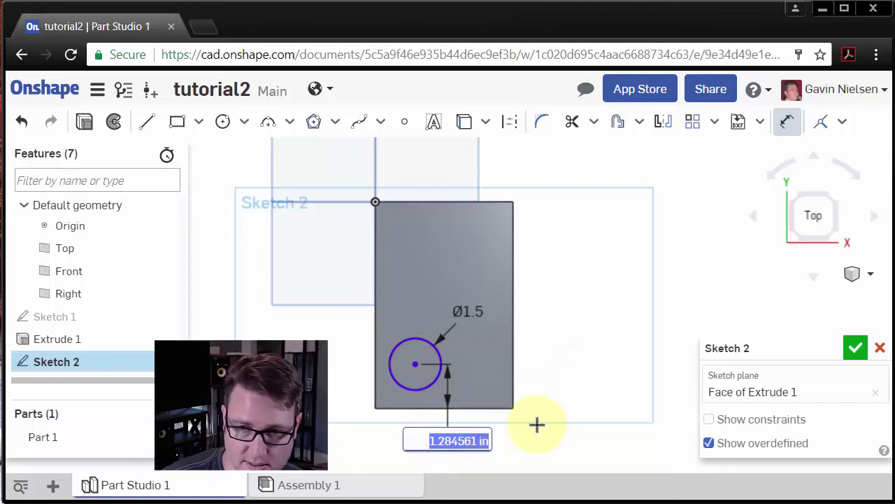
pyautogui.write('1')
pyautogui.press('Return')
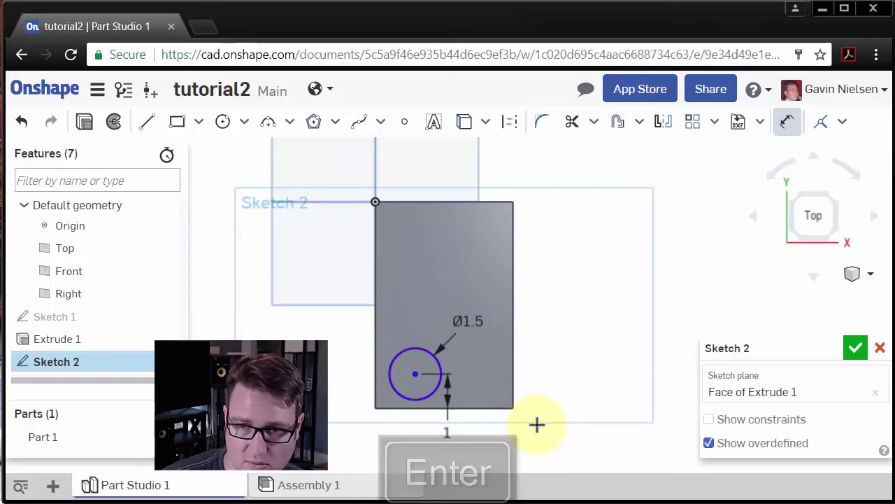
pyautogui.click(412, 376)
pyautogui.click(375, 374)
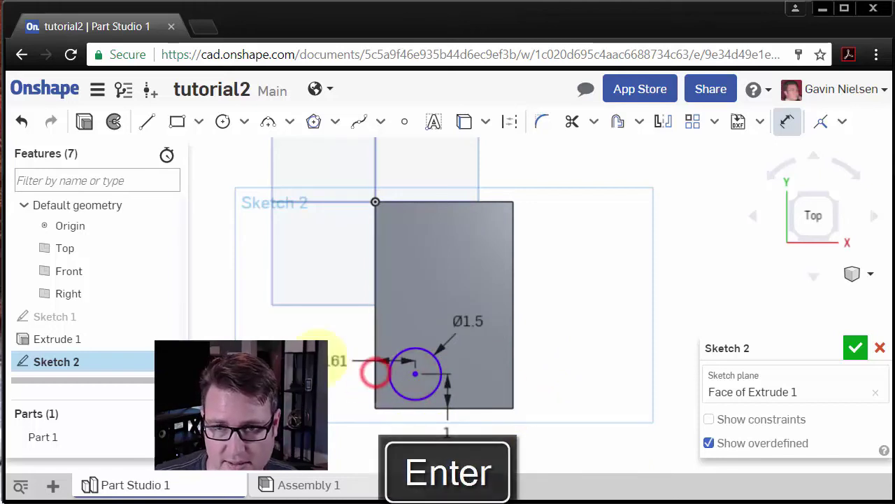
pyautogui.click(293, 344)
pyautogui.write('1')
pyautogui.press('Return')
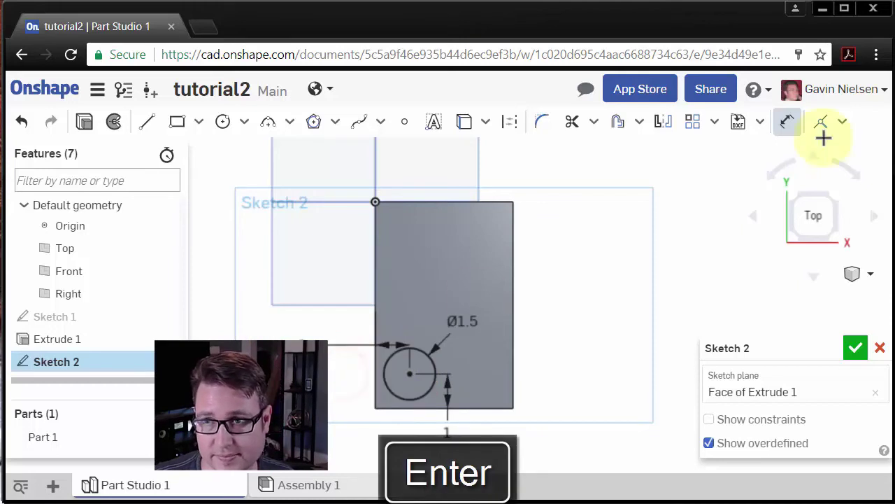
pyautogui.click(787, 122)
# Extrude the circle sketch as a Remove cut into the block with a Blind depth of 1 in
pyautogui.click(84, 124)
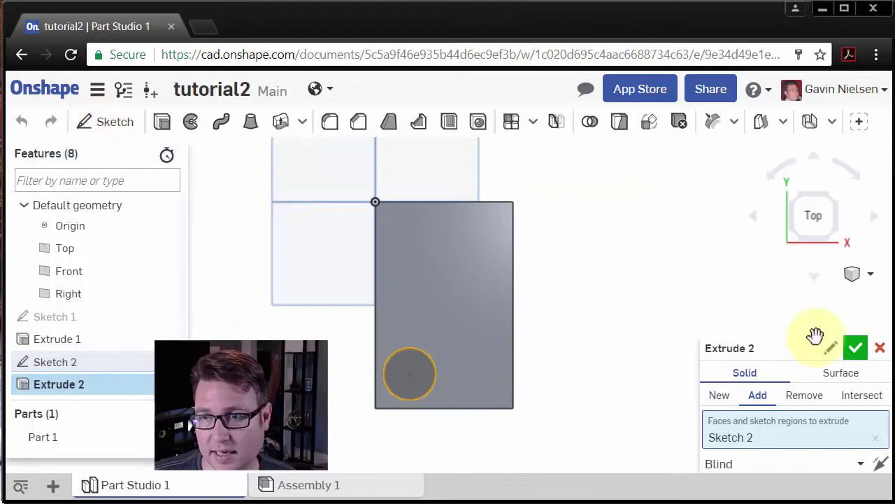
pyautogui.click(764, 343)
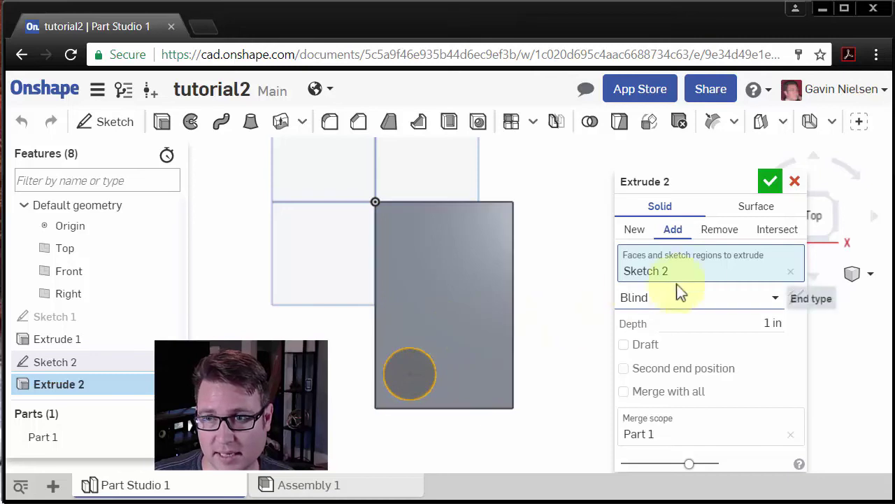
pyautogui.click(721, 234)
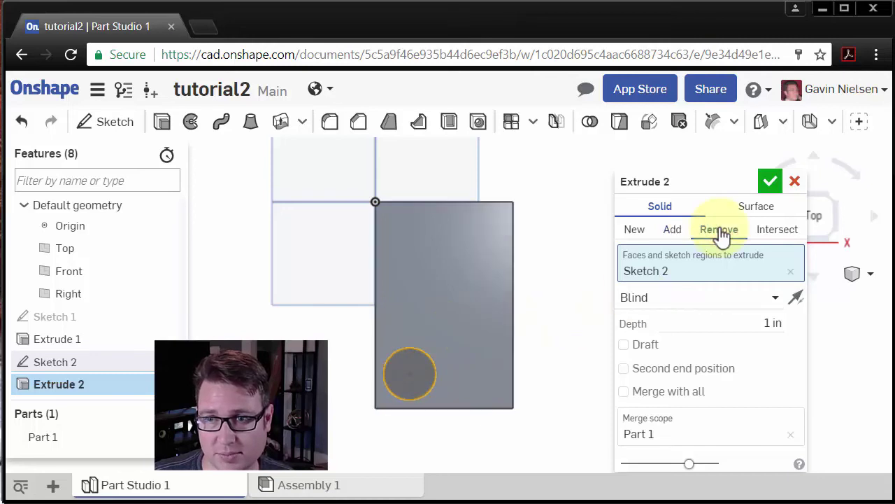
pyautogui.moveTo(458, 442); pyautogui.dragTo(439, 386, button='right')
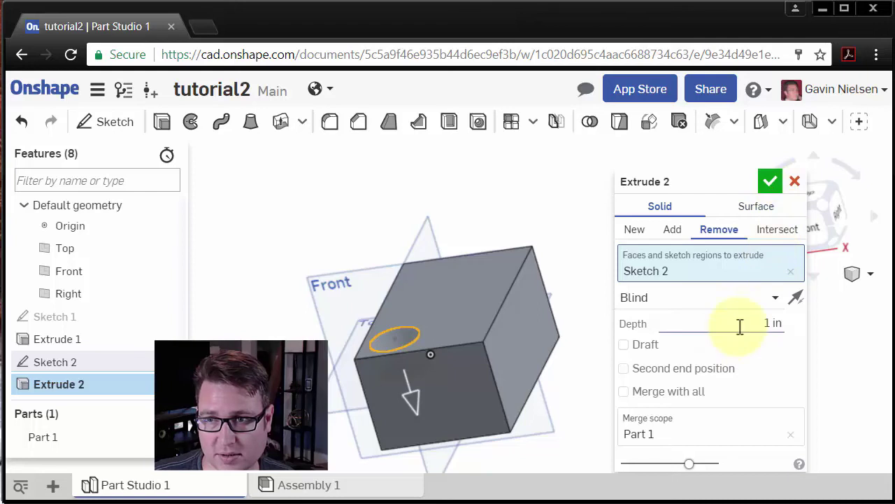
pyautogui.click(768, 185)
# Edit the hole's cut extrude, change its end type to Through all, and accept it
pyautogui.moveTo(366, 220); pyautogui.dragTo(366, 241, button='right')
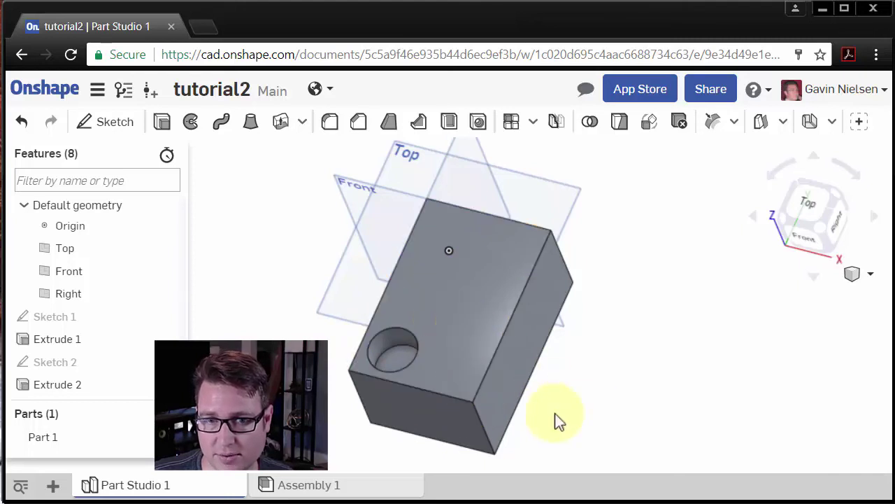
pyautogui.rightClick(70, 383)
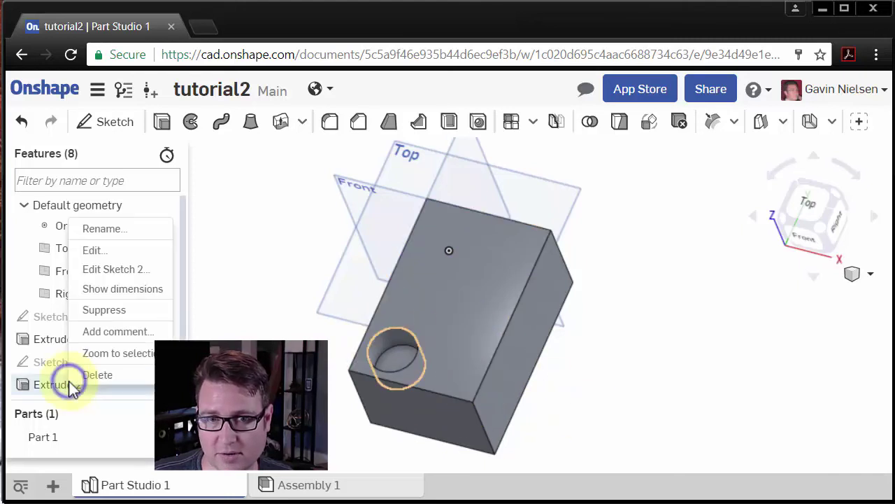
pyautogui.click(105, 253)
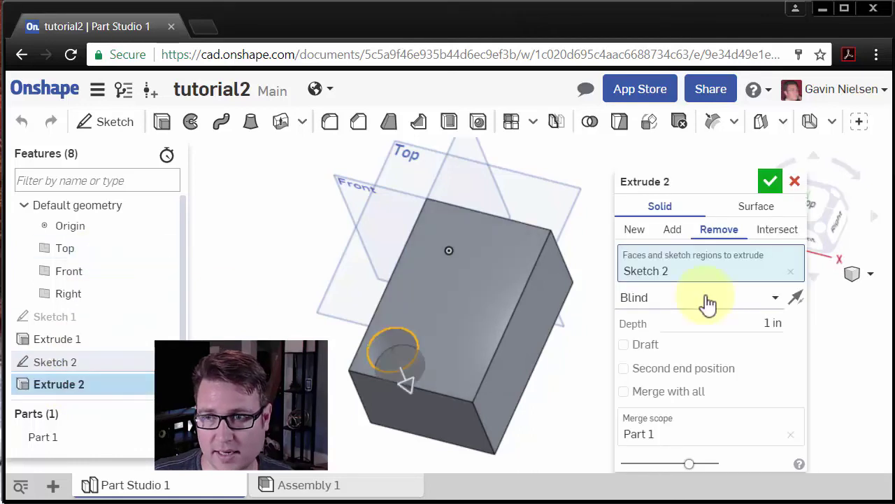
pyautogui.click(778, 301)
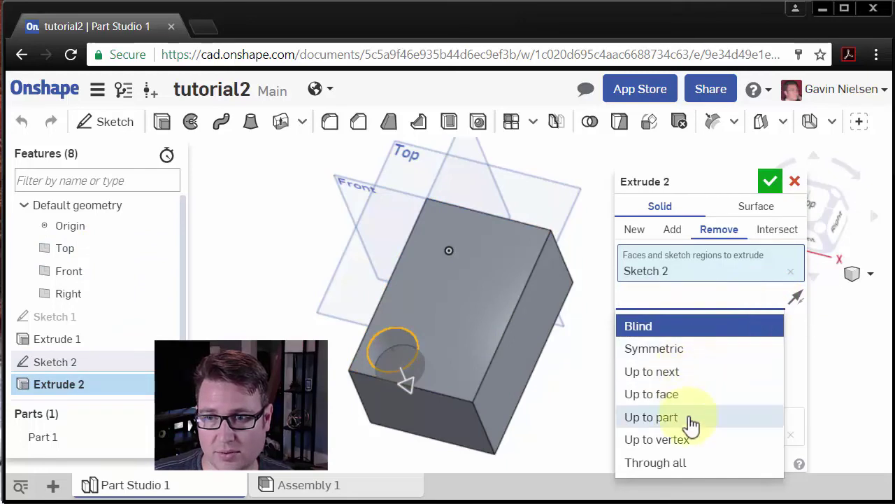
pyautogui.click(689, 463)
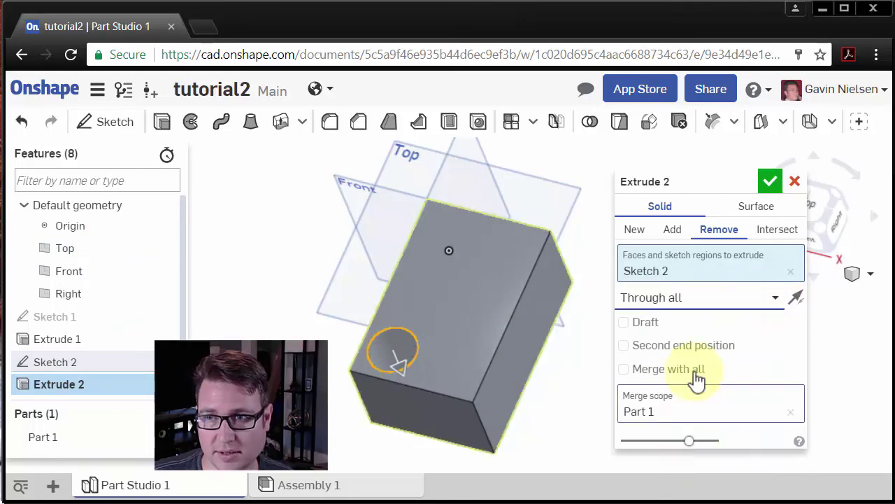
pyautogui.click(773, 185)
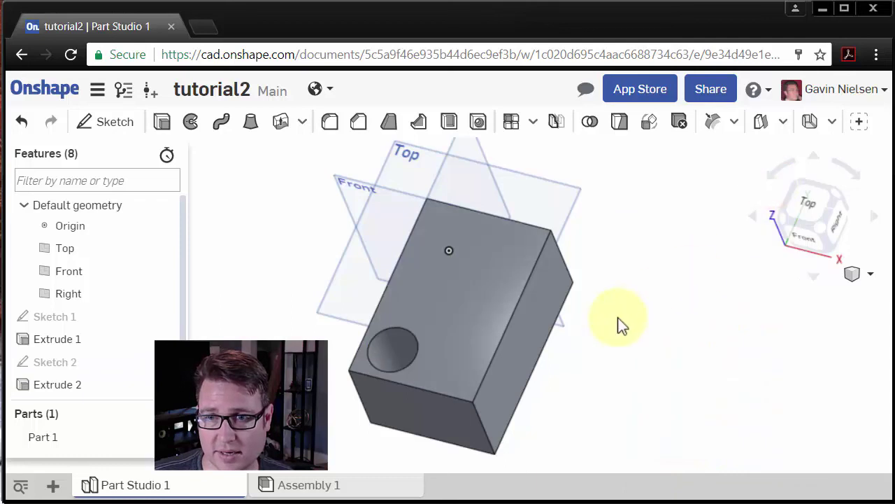
pyautogui.moveTo(618, 324); pyautogui.dragTo(517, 327, button='right')
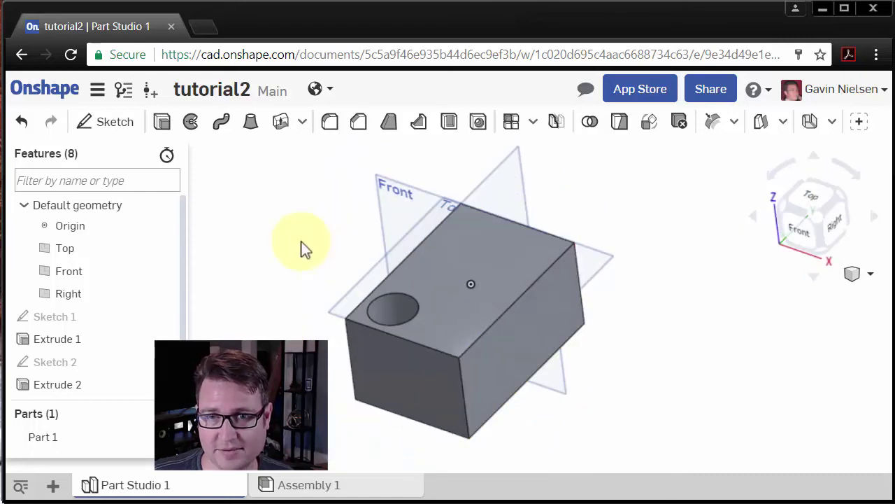
pyautogui.moveTo(287, 263); pyautogui.dragTo(311, 255, button='middle')
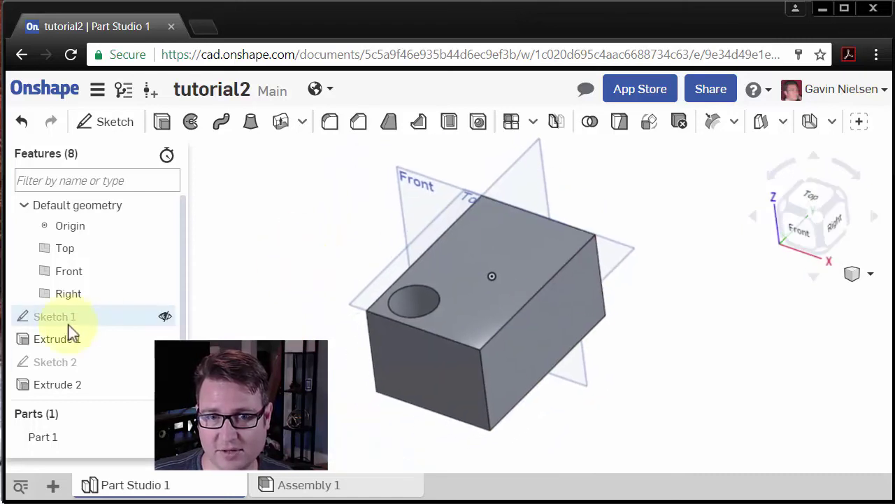